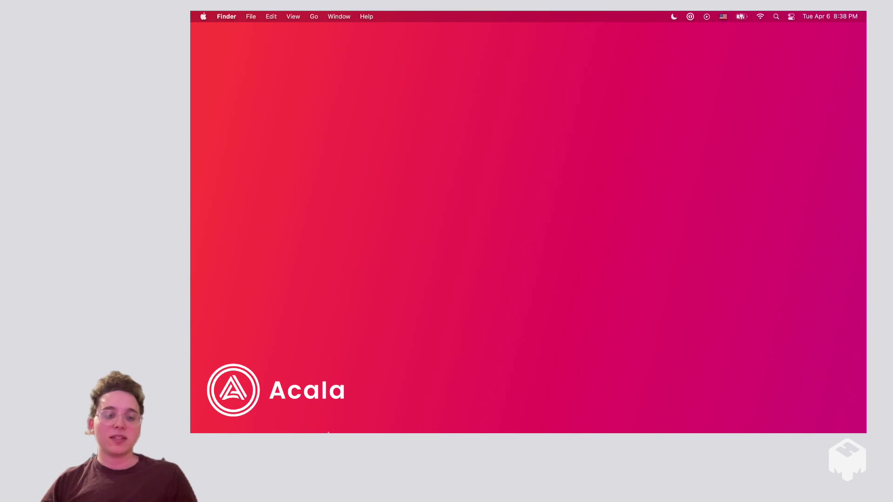
In Chrome, load polkadot.js.org and follow the extension link to its Chrome Web Store page
mouse_move(328, 431)
click(420, 417)
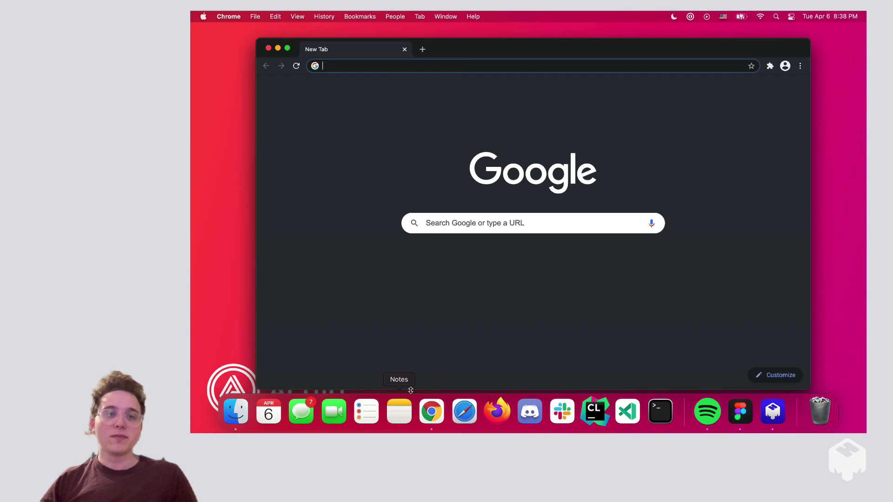
click(287, 48)
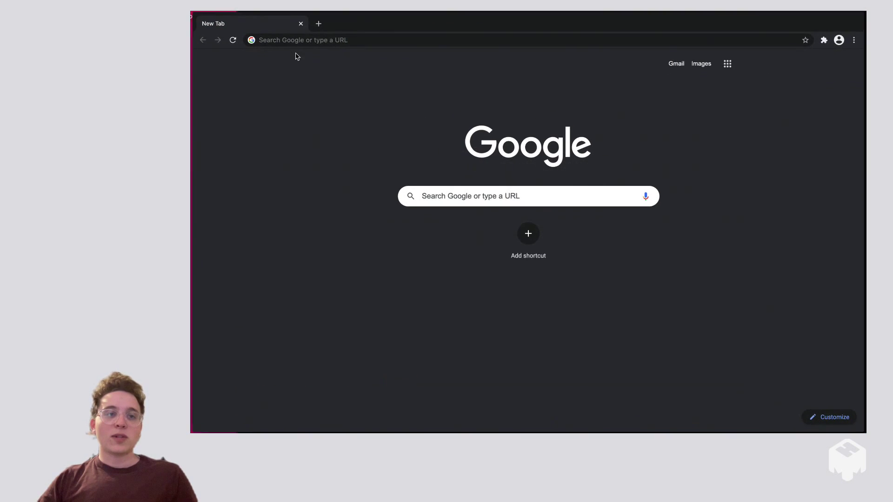
click(322, 44)
text(polkadot.js.org)
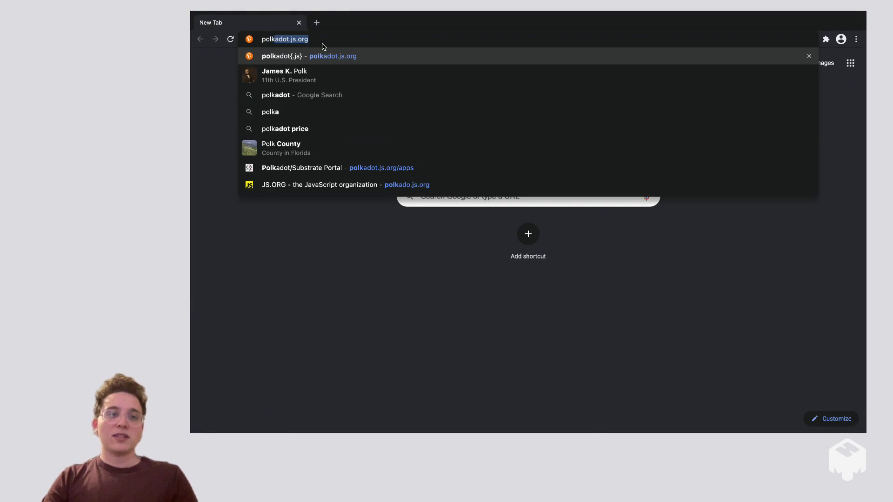
key(Return)
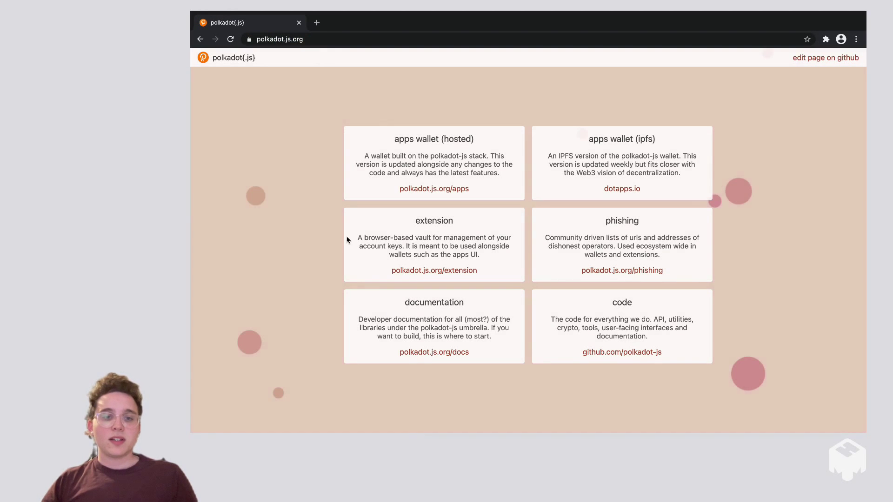
click(409, 270)
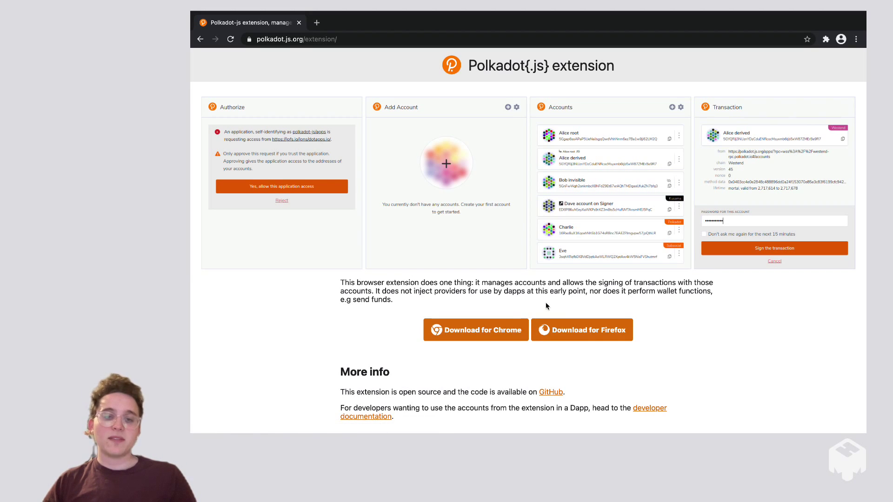
click(480, 328)
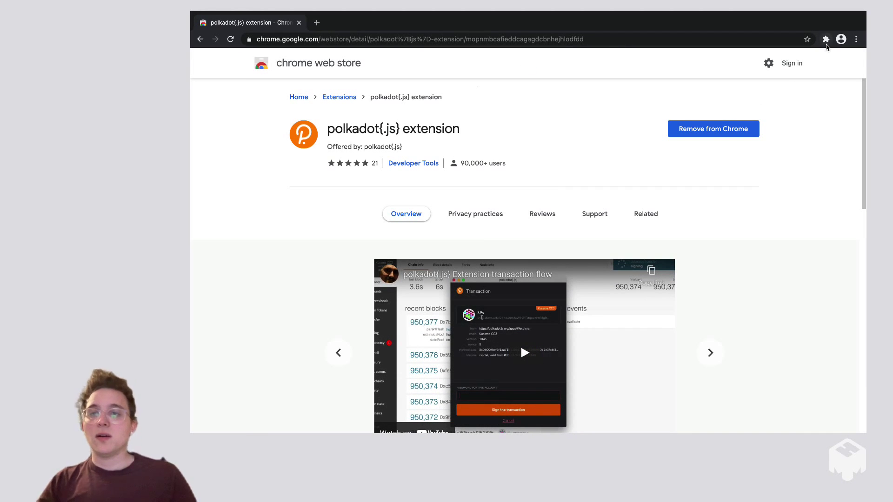
Pin polkadot{.js} to the Chrome toolbar, open it and accept the privacy notes
click(826, 41)
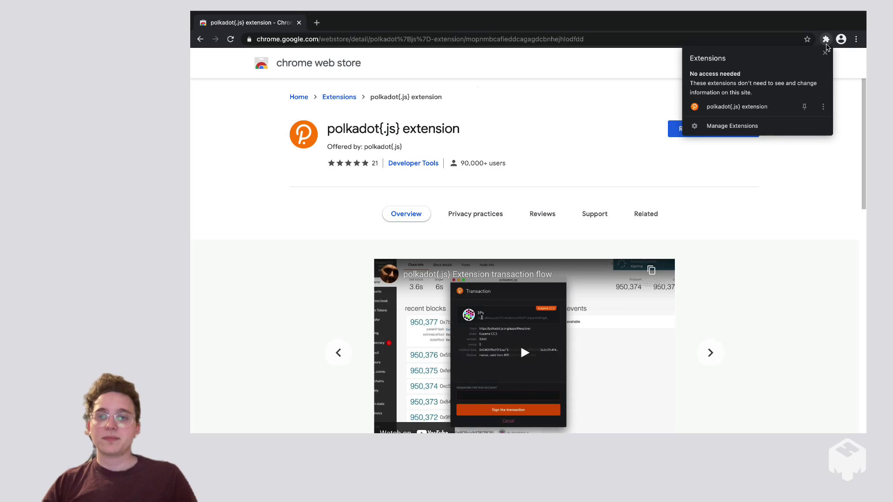
click(805, 108)
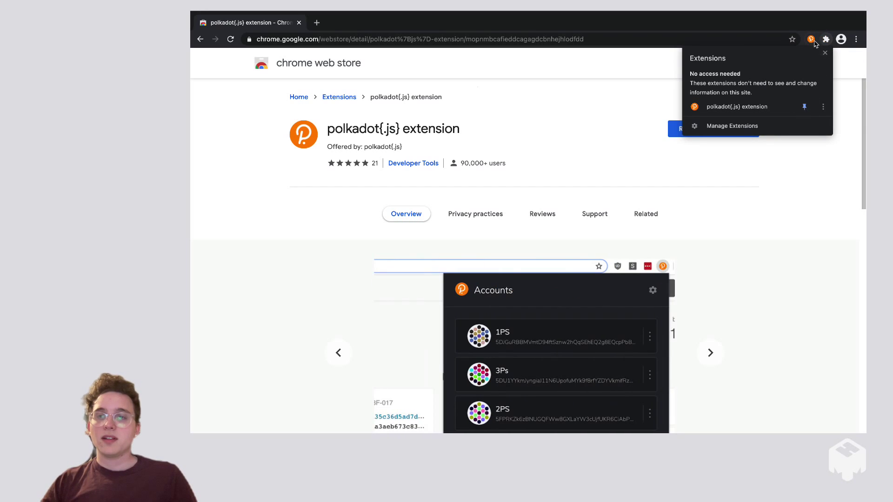
click(810, 40)
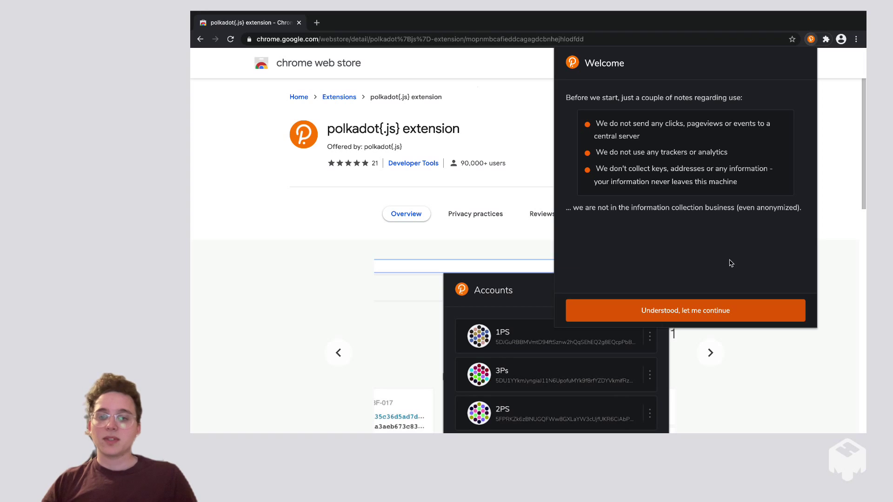
click(696, 312)
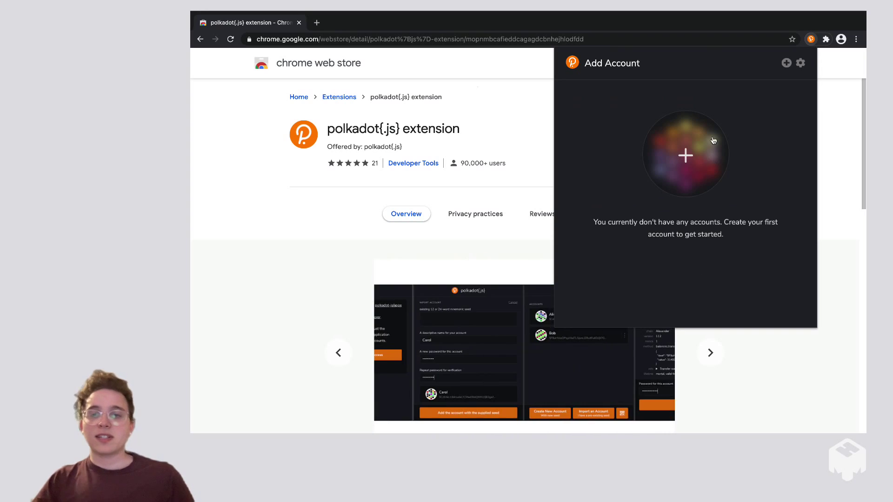
Start a new account and confirm its generated 12-word seed is saved safely
click(694, 160)
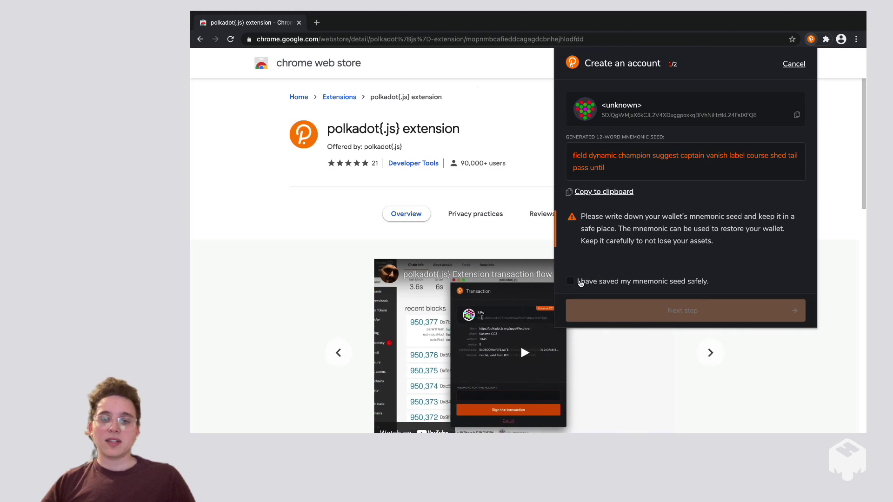
click(576, 283)
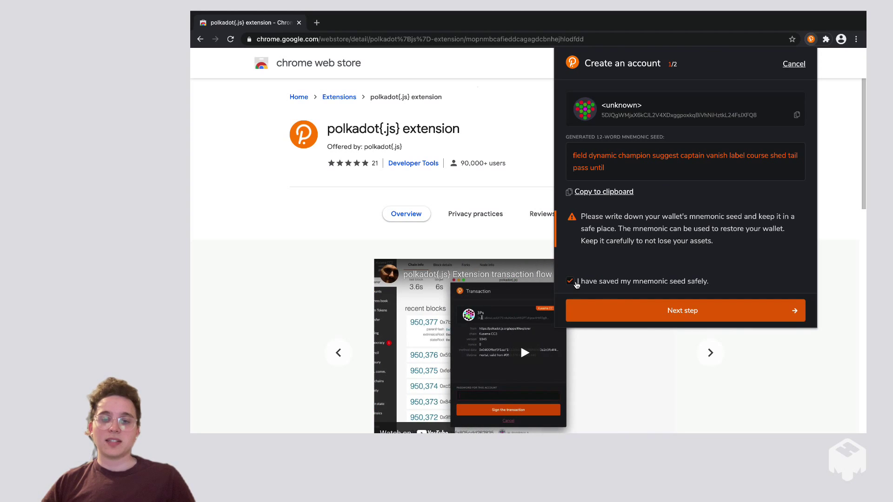
On step 2/2, set the network to Polkadot Relay Chain after briefly trying Kusama Relay Chain
click(665, 310)
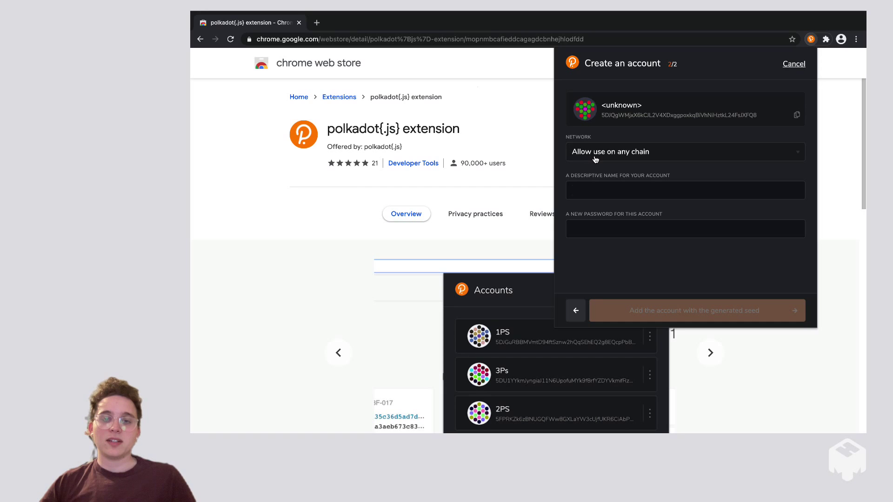
click(632, 152)
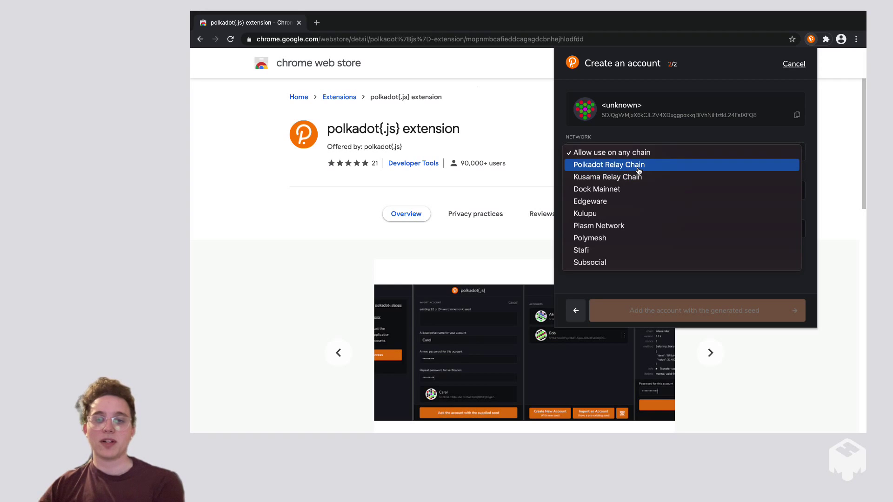
click(639, 165)
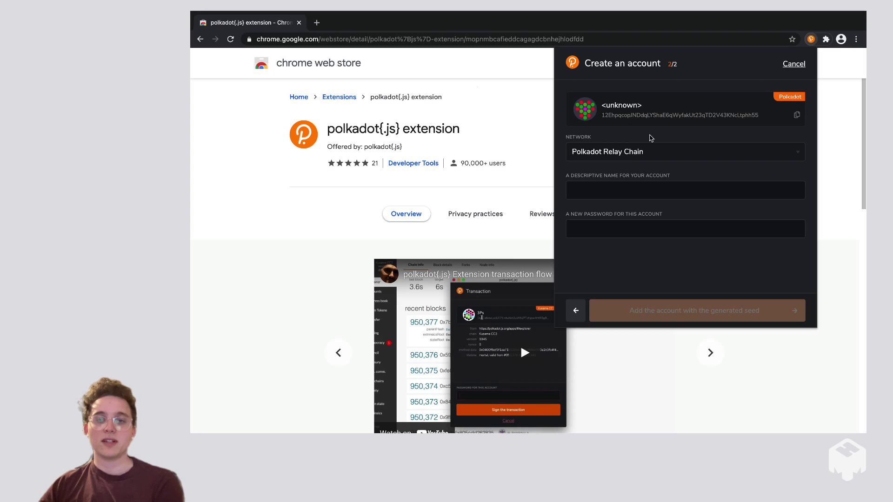
click(640, 155)
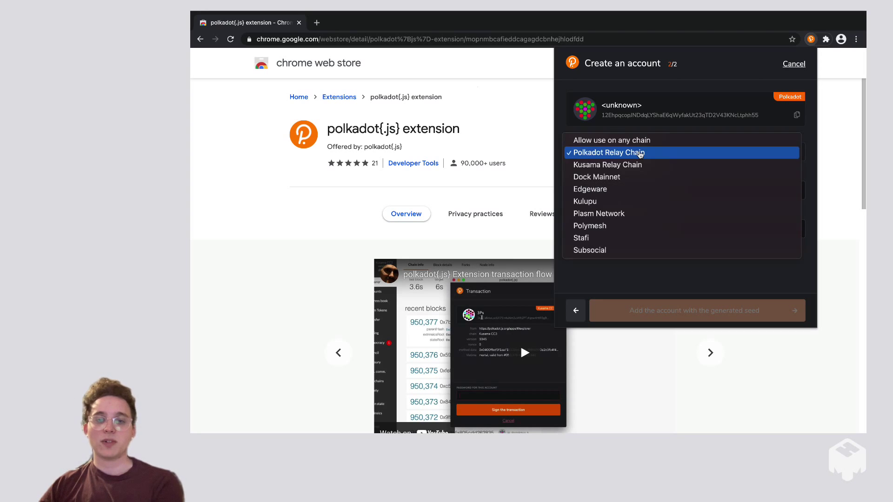
click(645, 169)
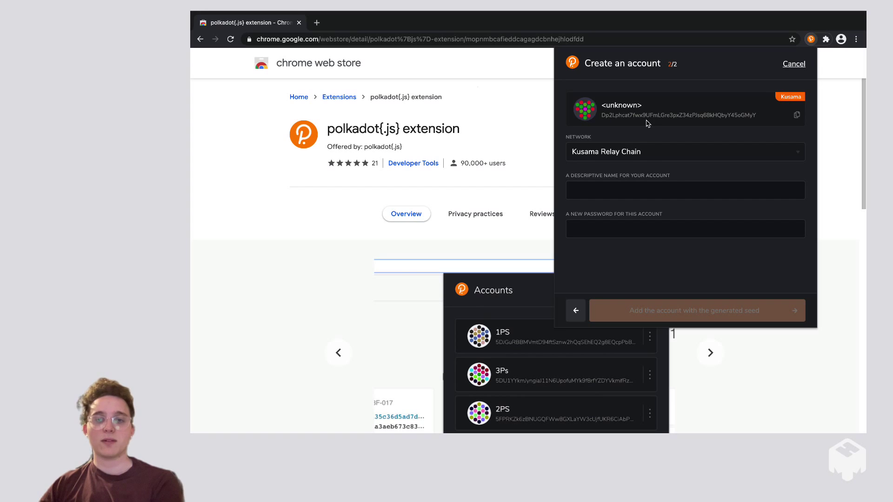
click(643, 153)
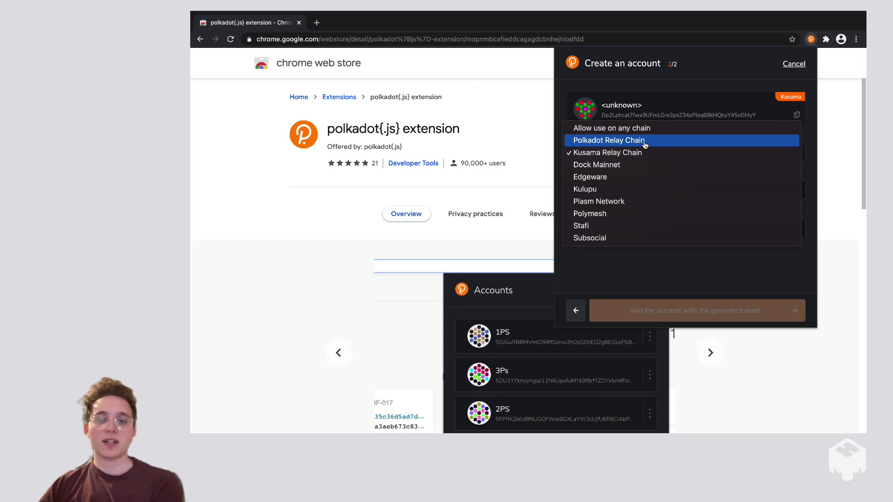
click(645, 141)
Name the account 'My Account', enter and repeat a password, and add it with the generated seed
click(625, 184)
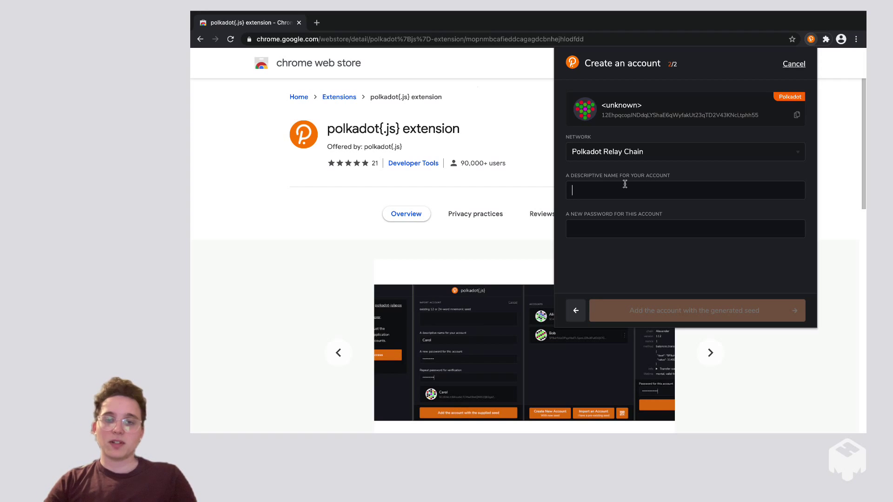
text(My Account)
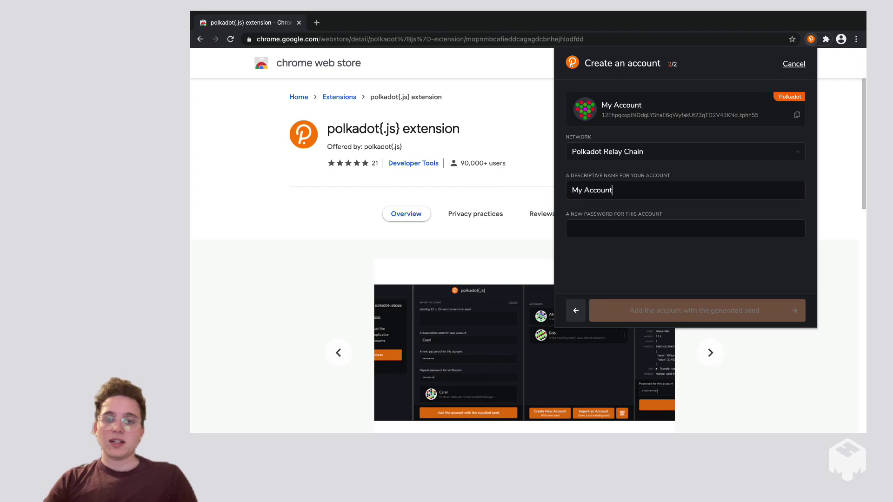
click(627, 224)
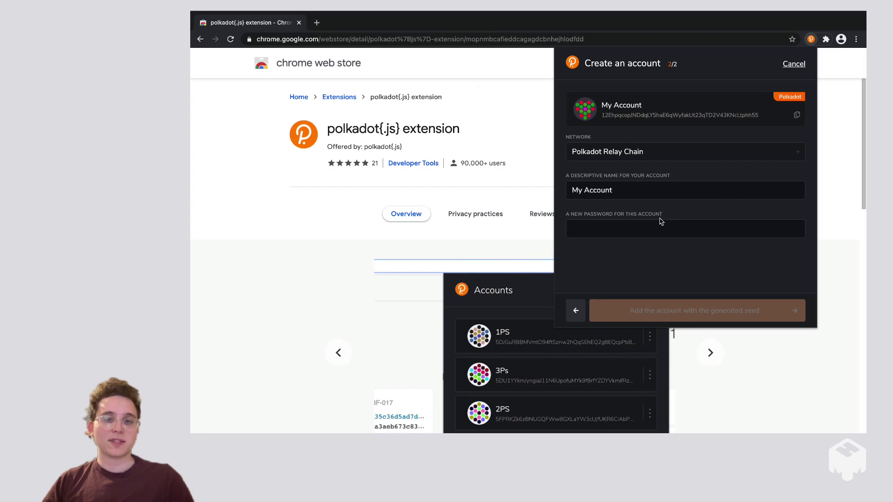
text(abcdef)
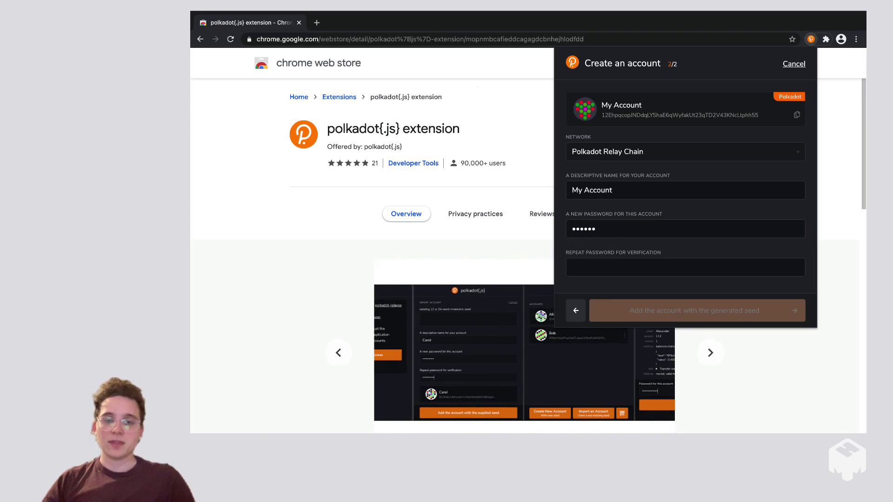
click(640, 268)
text(abcdef)
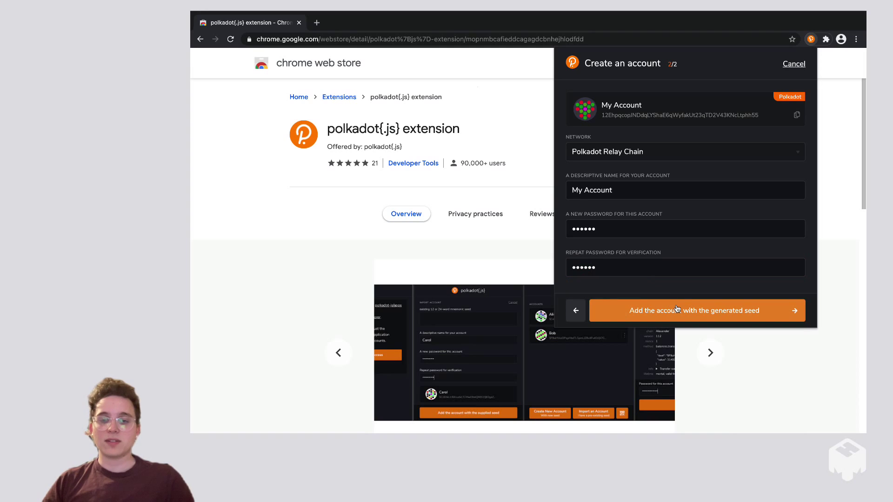
click(677, 309)
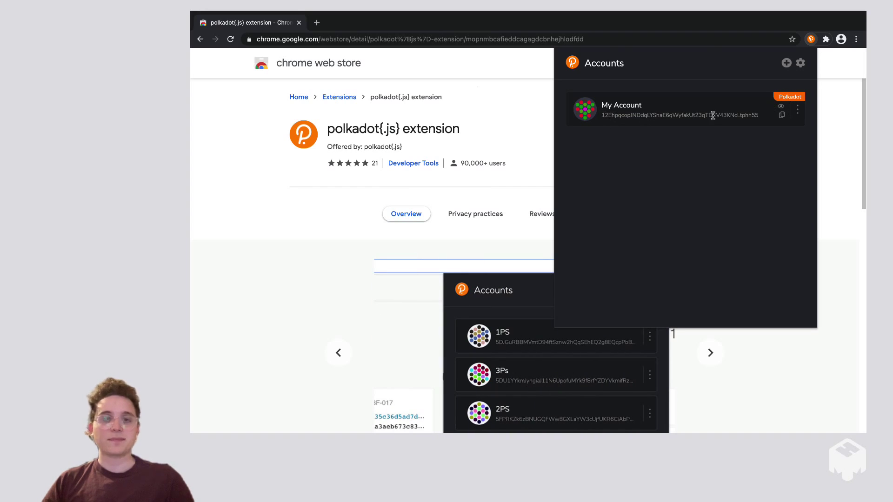
Load polkadot.js.org and open the hosted Polkadot.js Apps portal
click(485, 44)
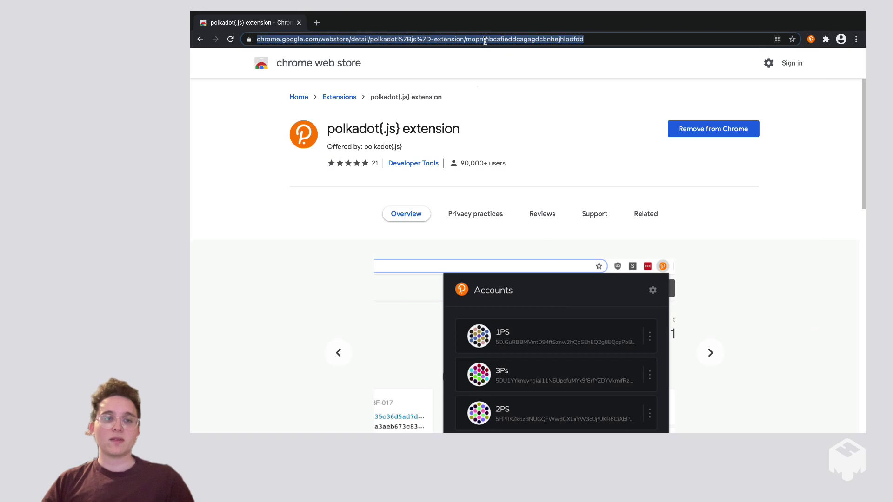
text(polka)
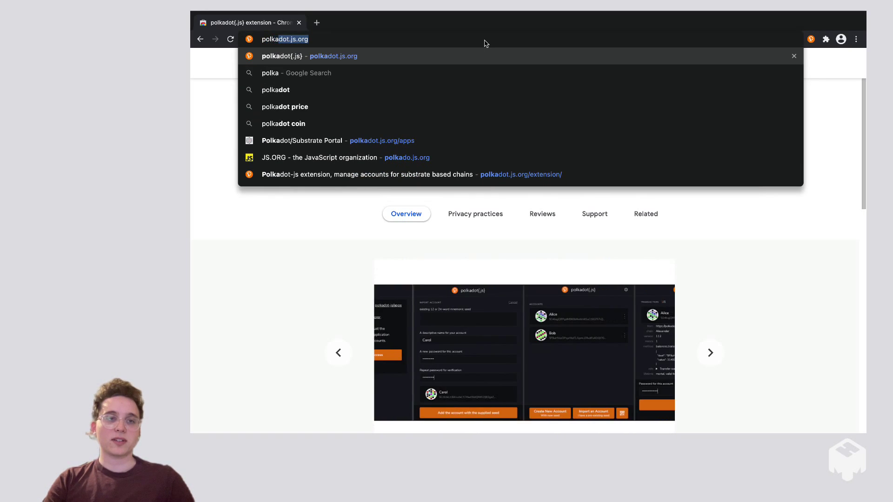
key(Return)
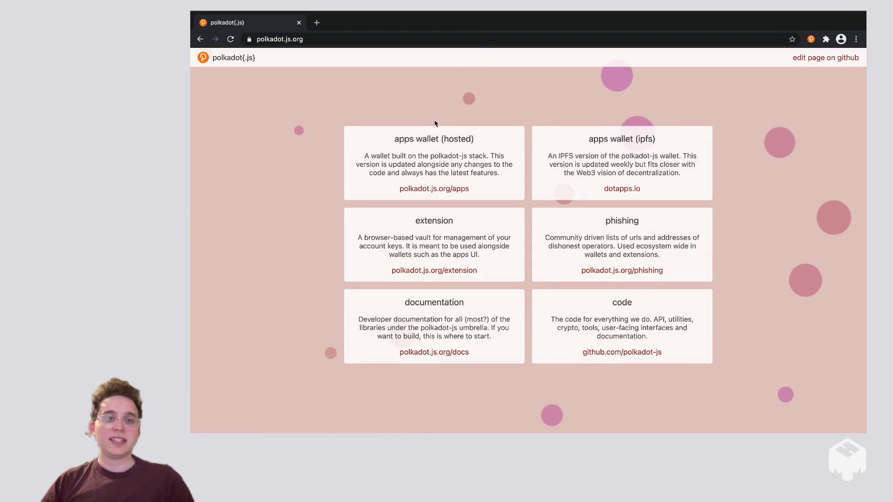
click(443, 193)
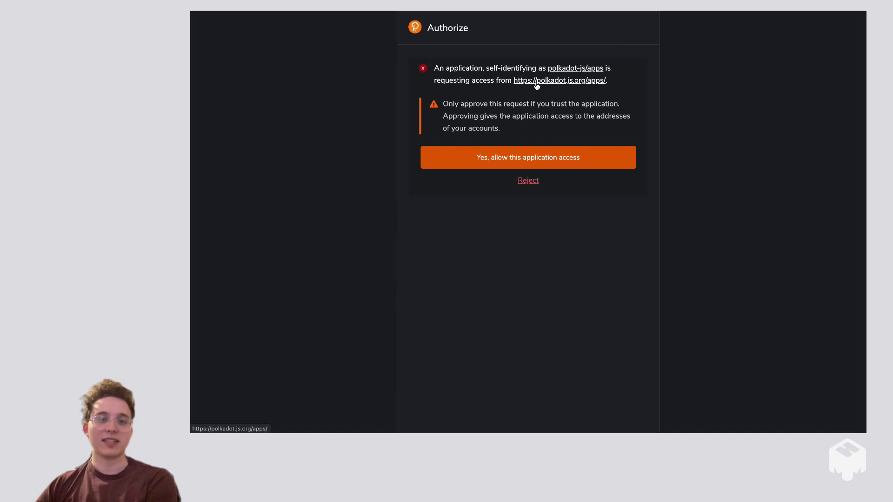
Allow Polkadot.js Apps access to the extension accounts, then show its Accounts page
click(558, 162)
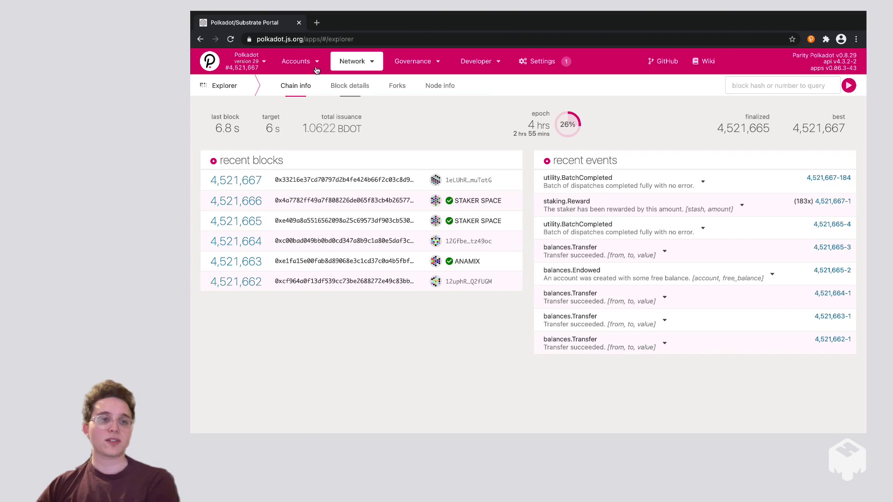
mouse_move(298, 63)
click(307, 81)
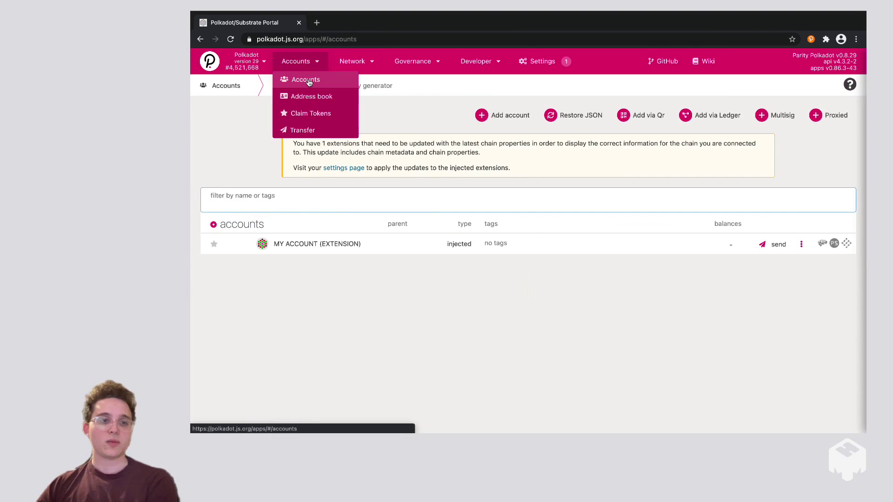